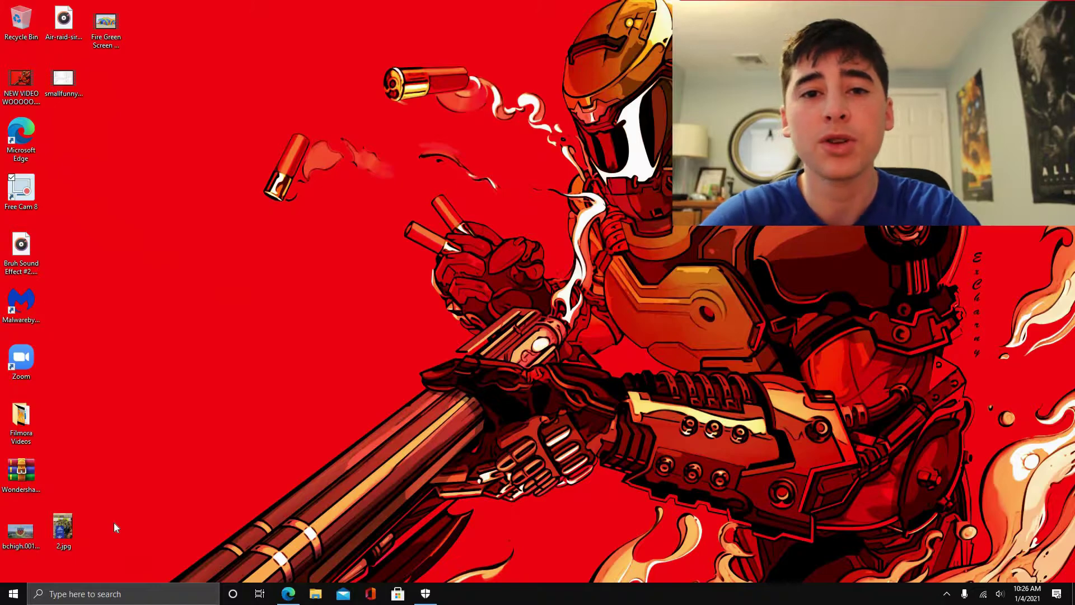
# - Launch Task Manager from the taskbar menu and glance over its Processes list
pyautogui.rightClick(791, 596)
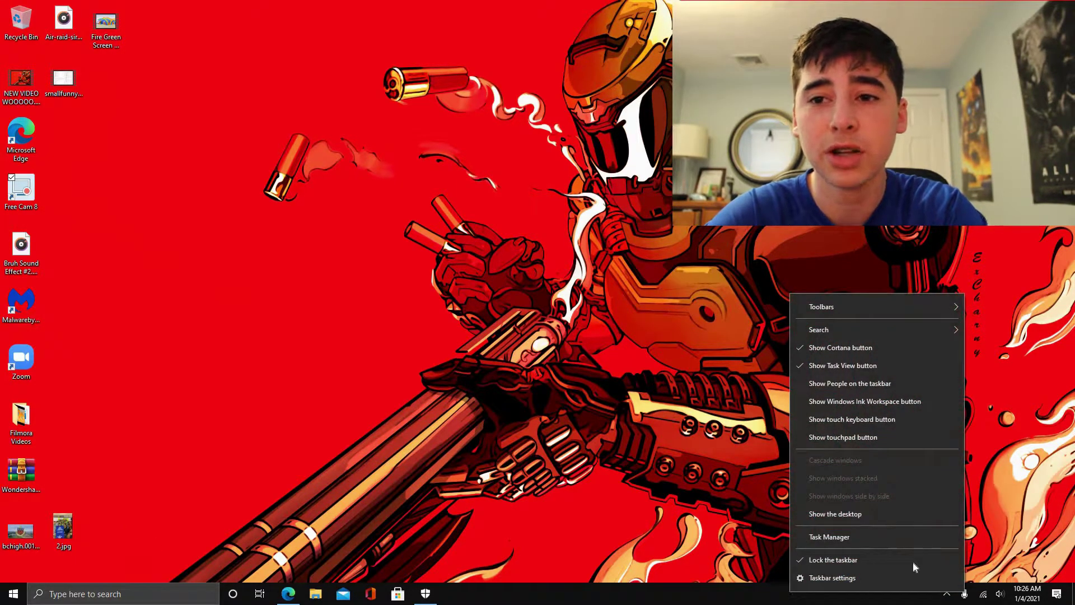
pyautogui.click(869, 535)
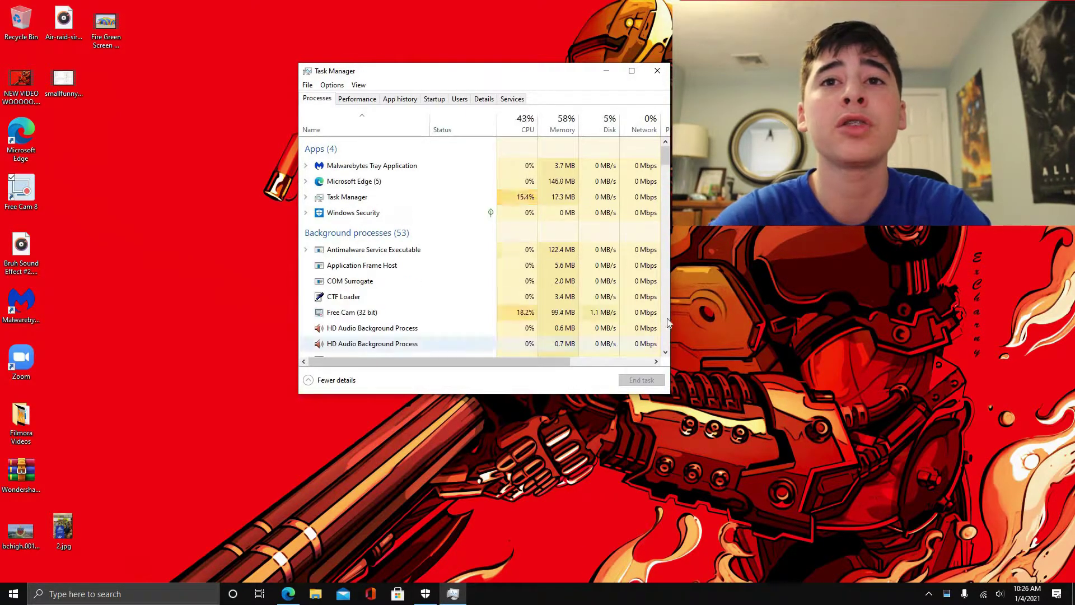
pyautogui.scroll(-1, 604, 272)
pyautogui.scroll(-1, 605, 272)
pyautogui.scroll(2, 605, 272)
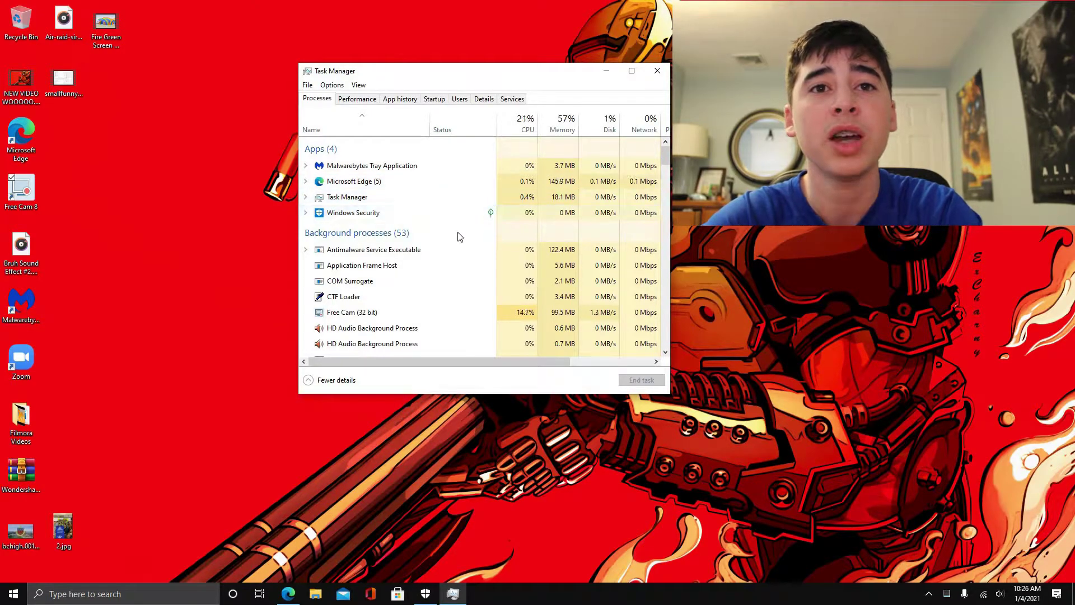
# - Scan down the 4 apps and 52 background processes for anything suspicious, then return to the top
pyautogui.scroll(-10, 458, 236)
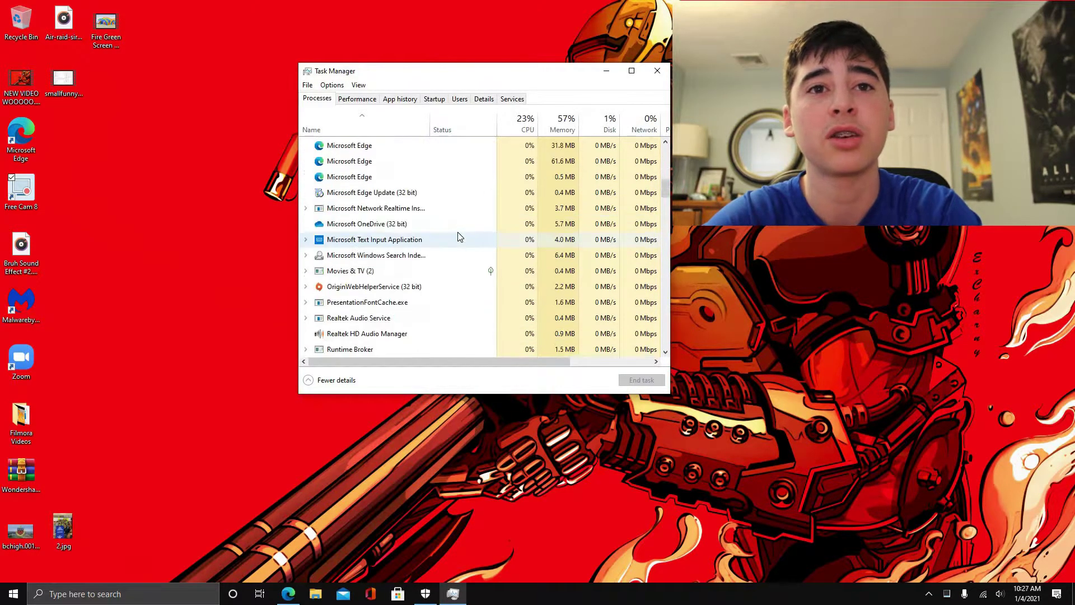
pyautogui.scroll(-12, 458, 237)
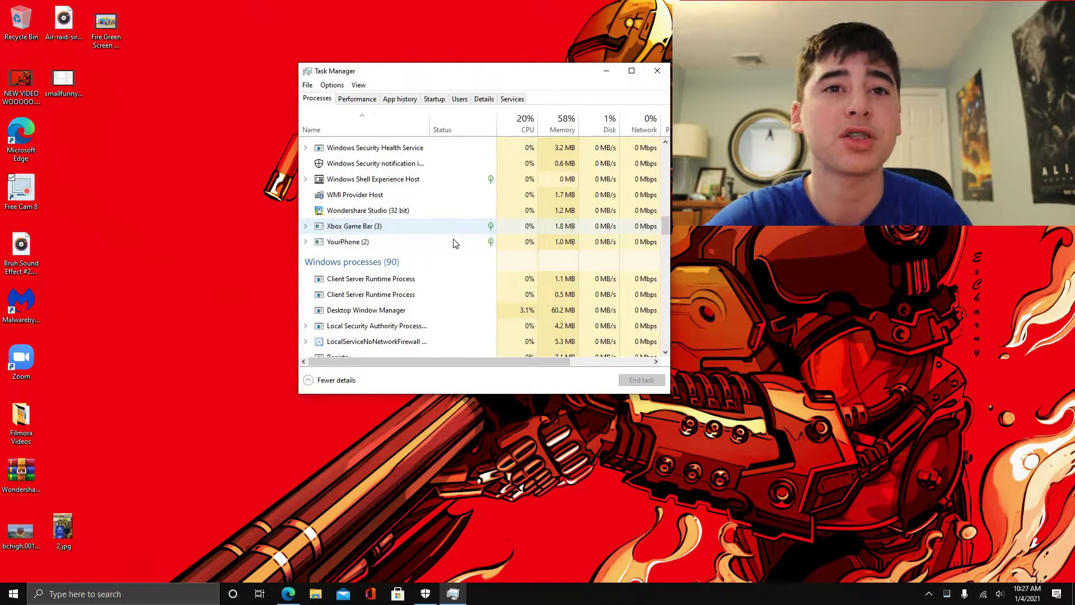
pyautogui.scroll(-2, 454, 242)
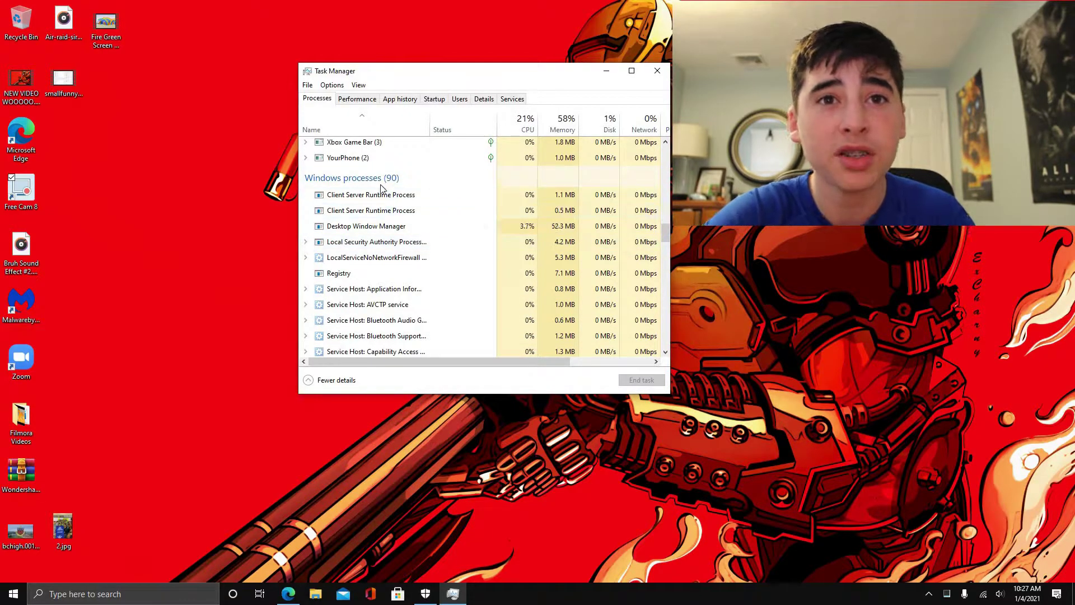
pyautogui.scroll(8, 381, 189)
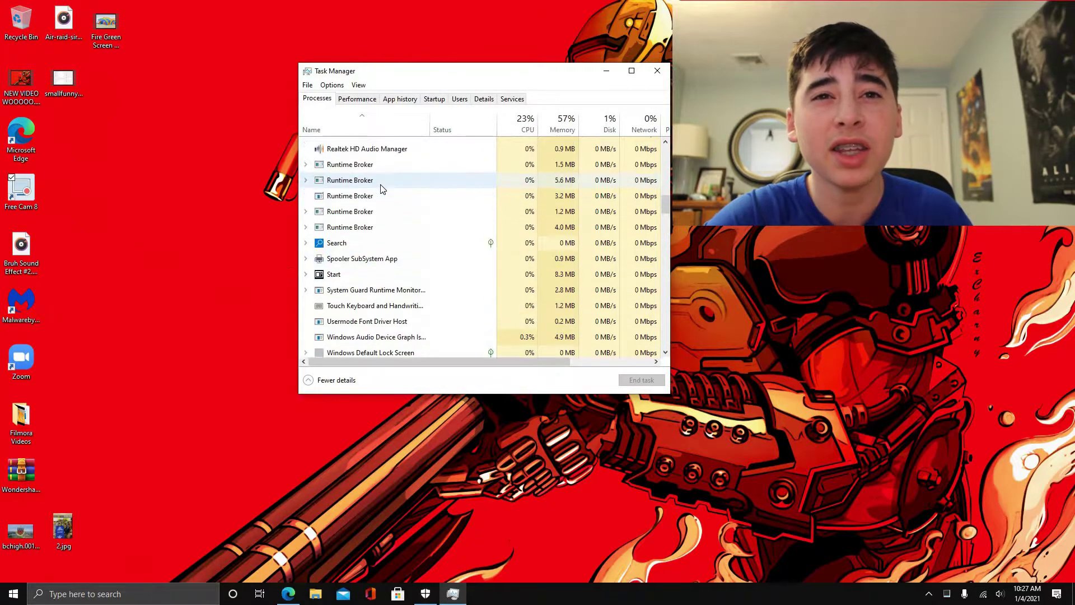
pyautogui.scroll(5, 380, 189)
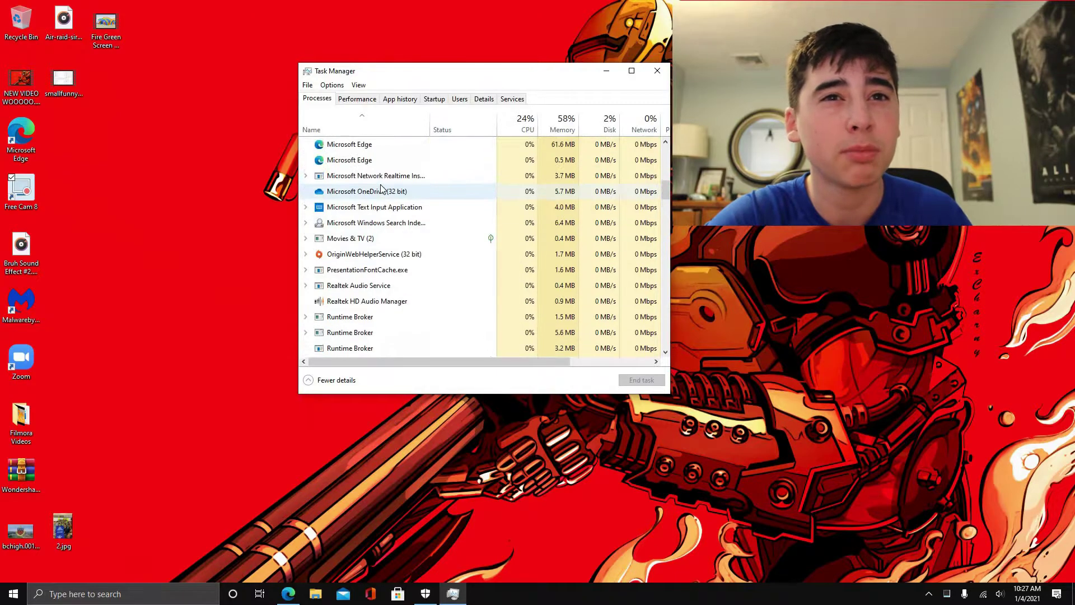
pyautogui.scroll(2, 381, 188)
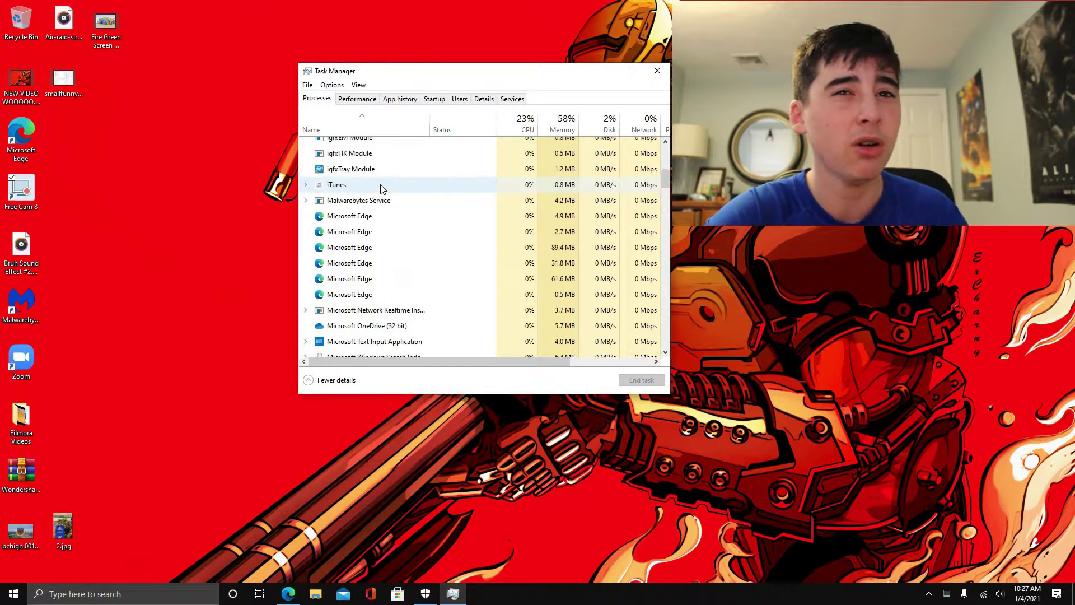
pyautogui.scroll(5, 380, 188)
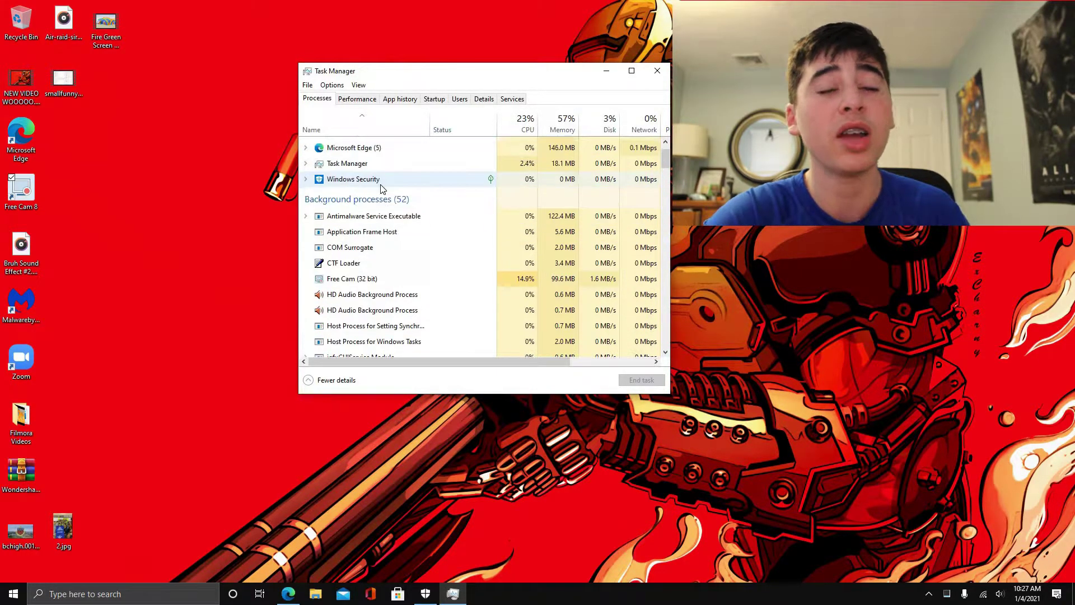
pyautogui.scroll(1, 381, 189)
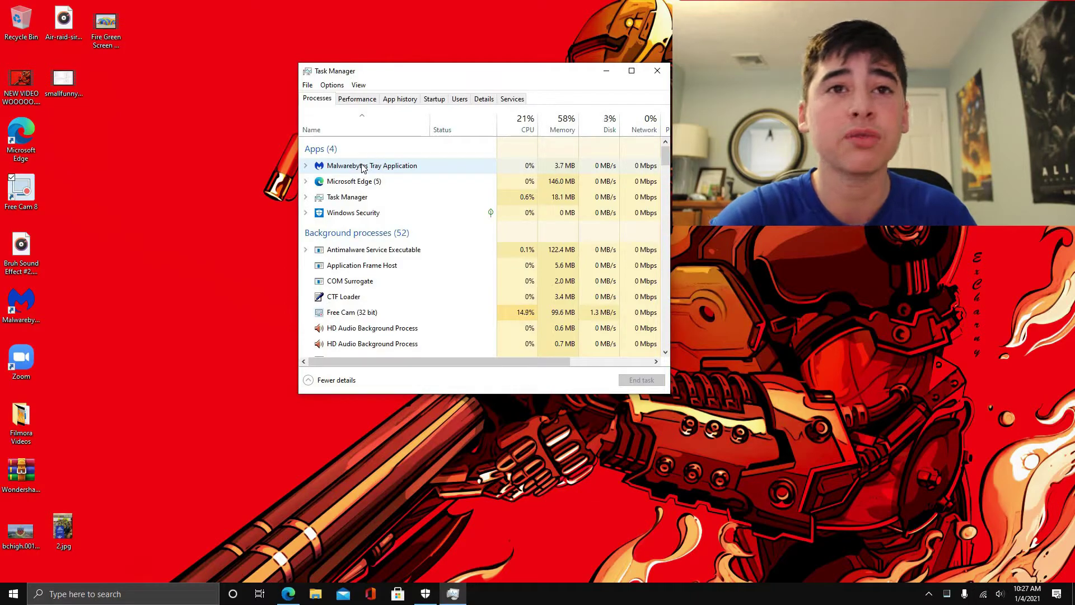
pyautogui.rightClick(363, 166)
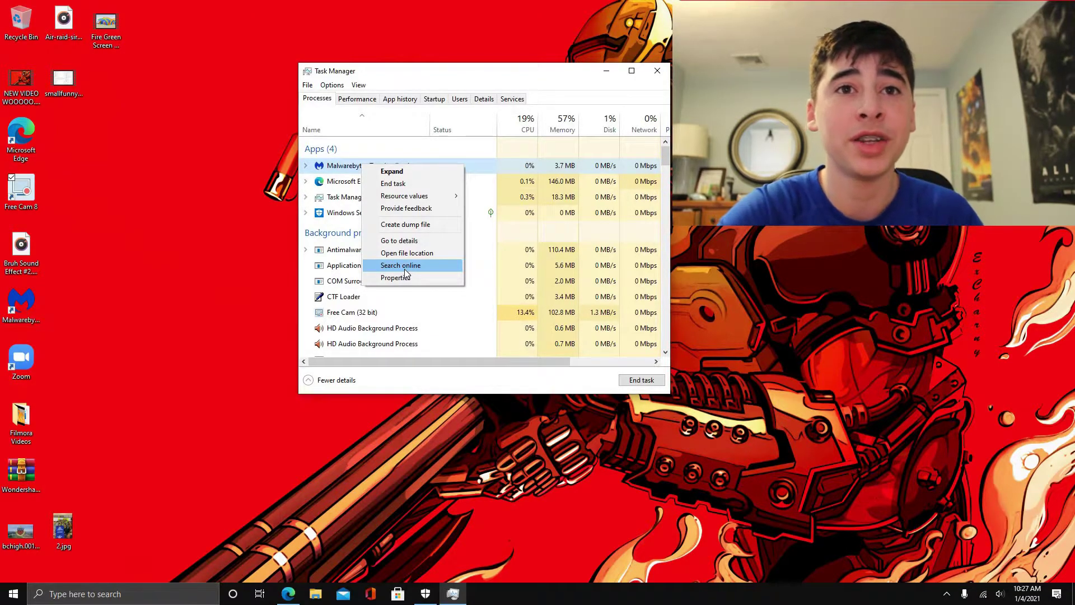
pyautogui.click(354, 147)
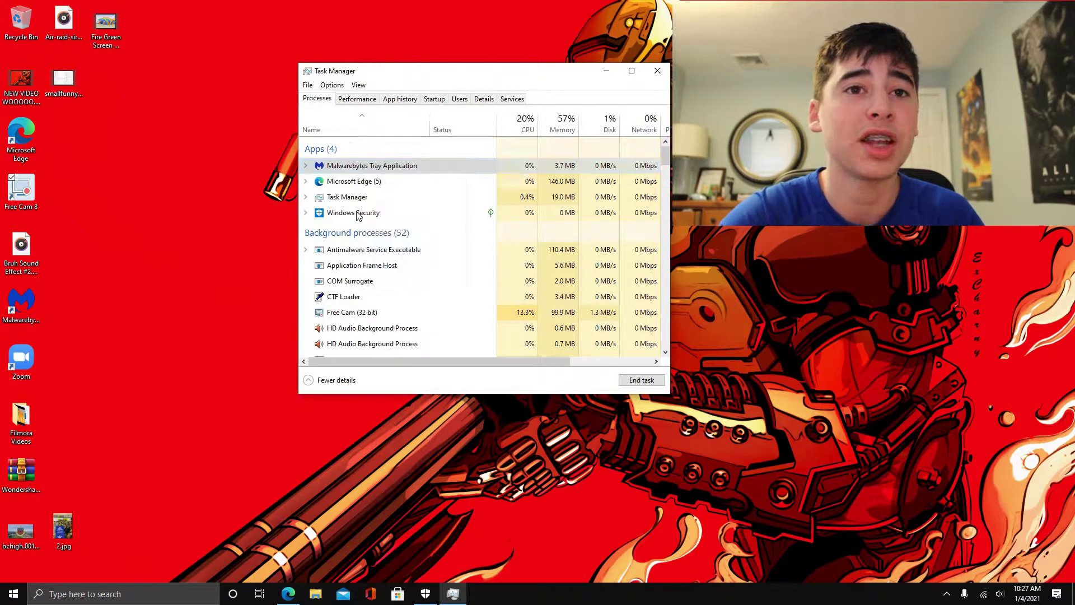
pyautogui.rightClick(358, 263)
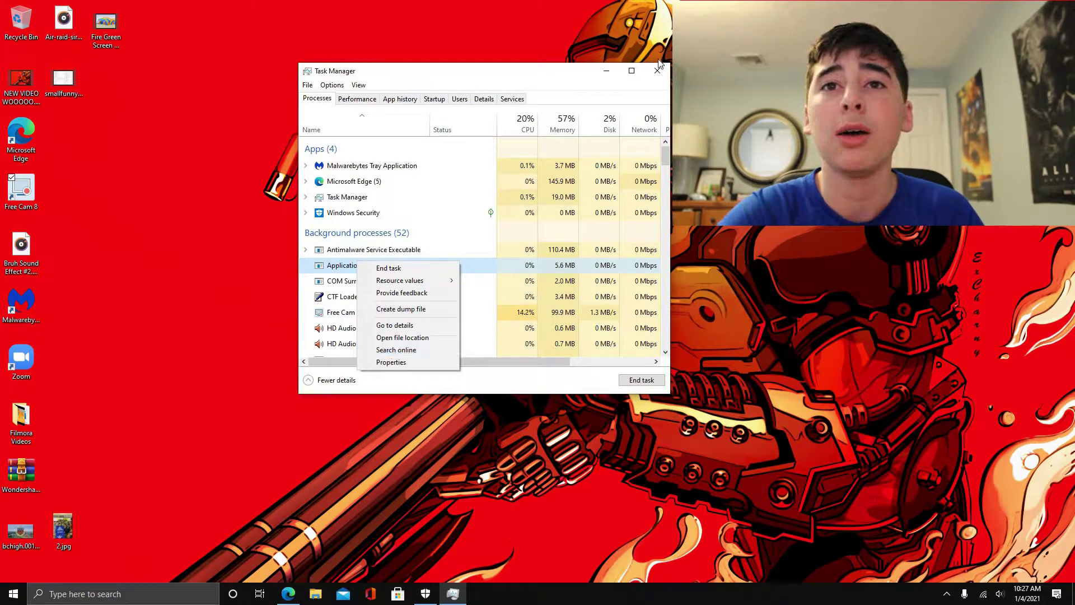
# - Scan the Details list of executables, then review Startup apps and CPU performance at 20% utilization
pyautogui.click(546, 104)
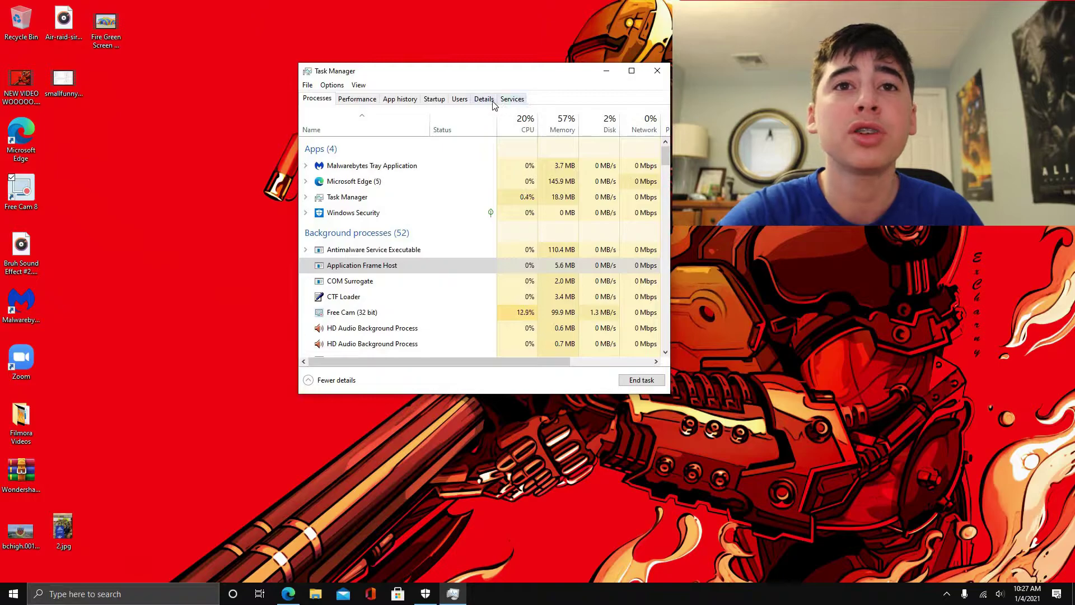
pyautogui.click(492, 104)
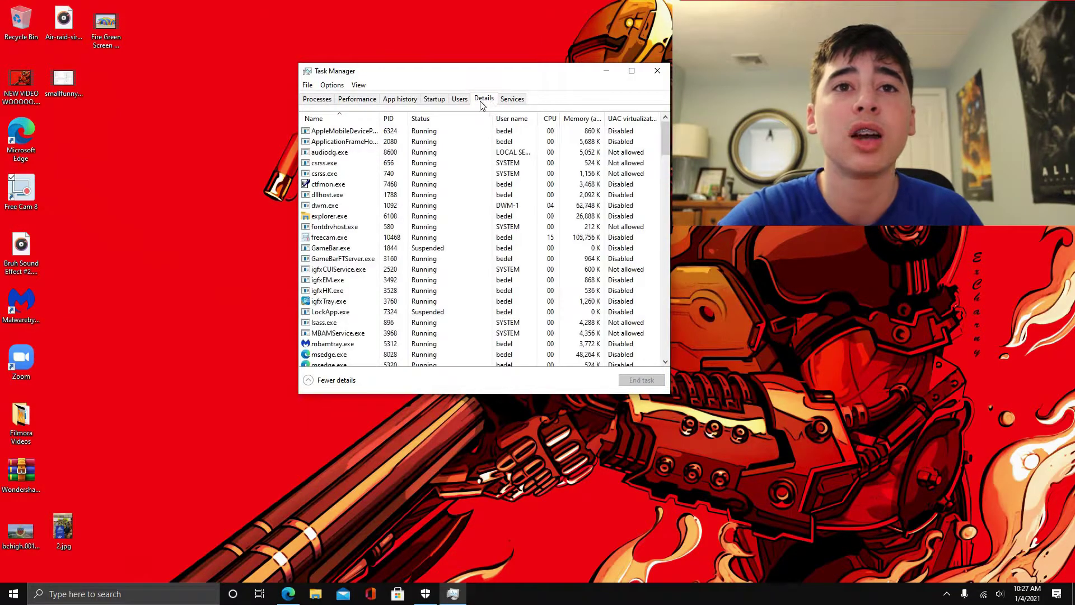
pyautogui.scroll(-5, 518, 168)
pyautogui.scroll(-9, 517, 168)
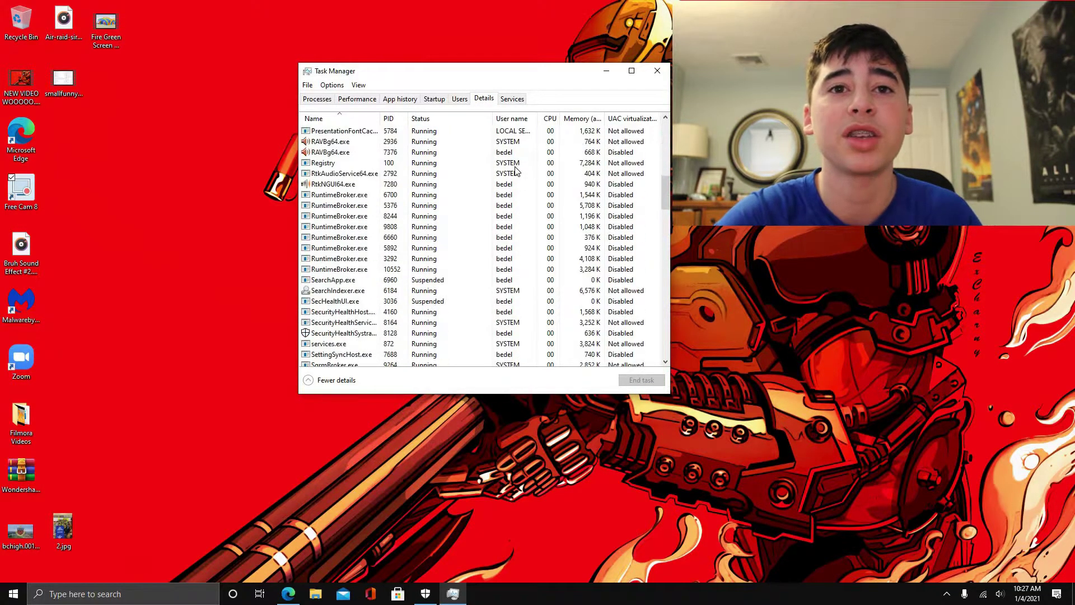
pyautogui.click(436, 99)
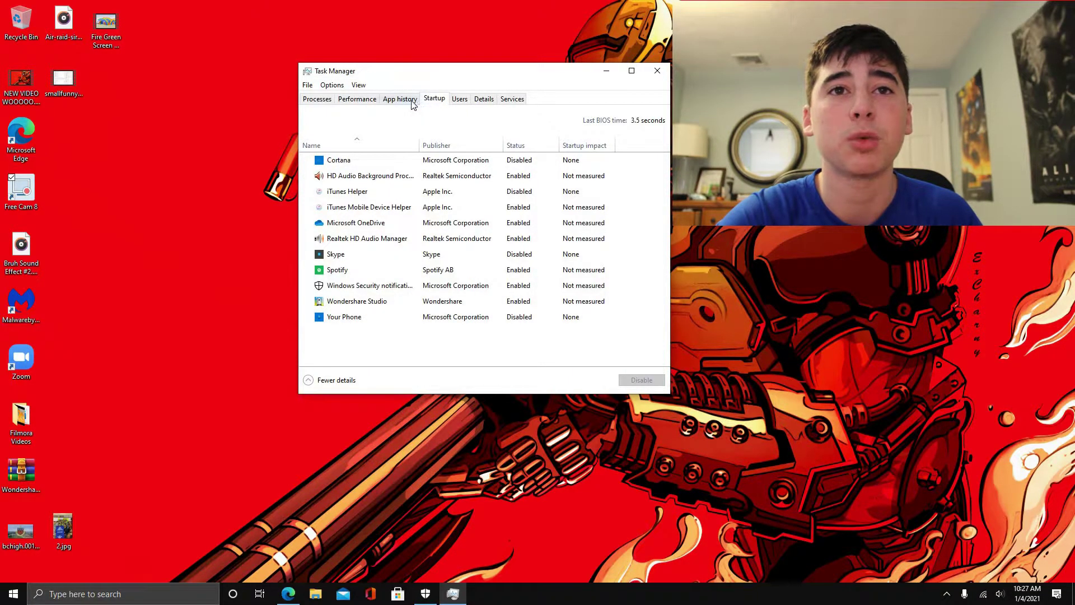
pyautogui.click(371, 102)
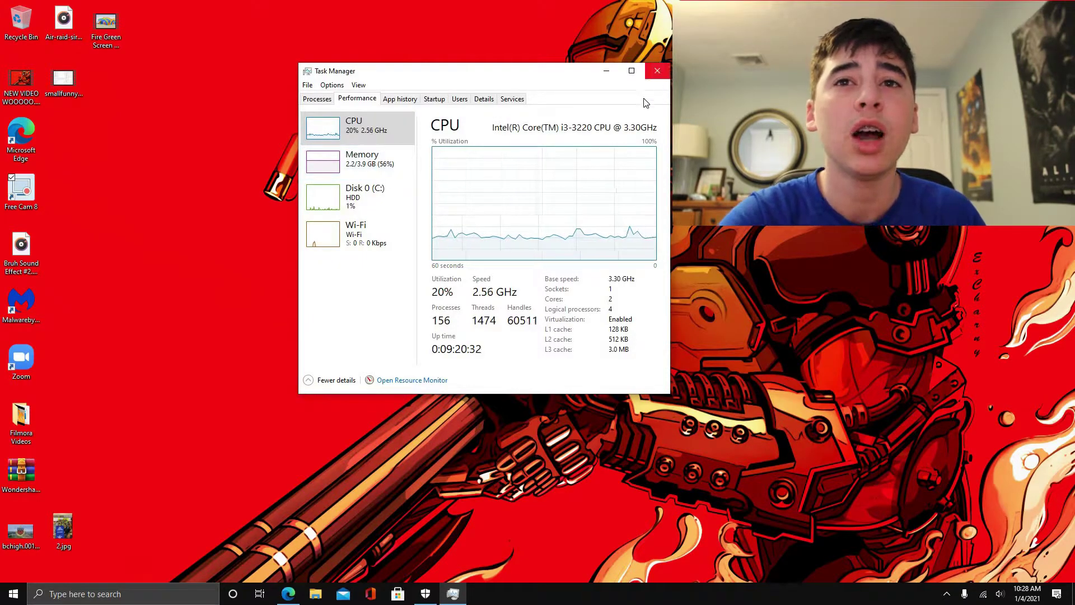
# - Minimize Task Manager, find Windows Security by searching 'sec', and maximize it
pyautogui.click(607, 71)
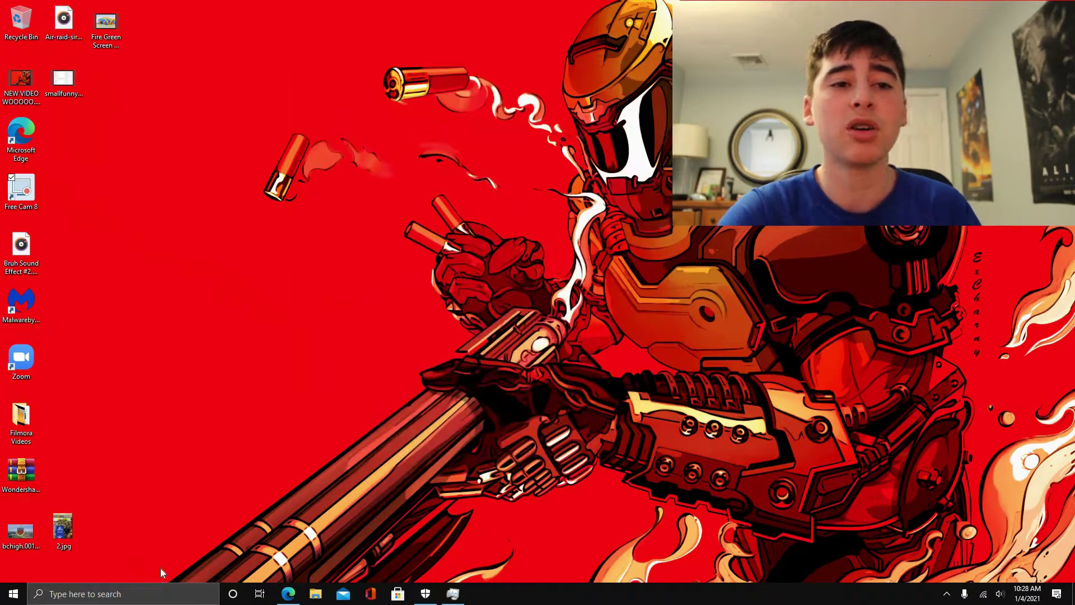
pyautogui.click(84, 593)
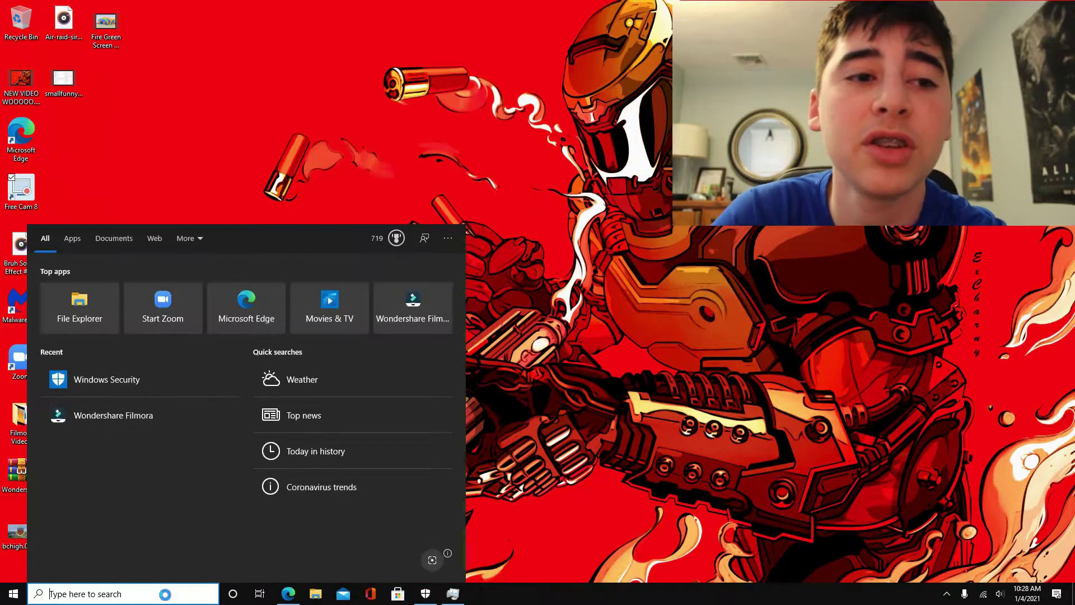
pyautogui.write('sec')
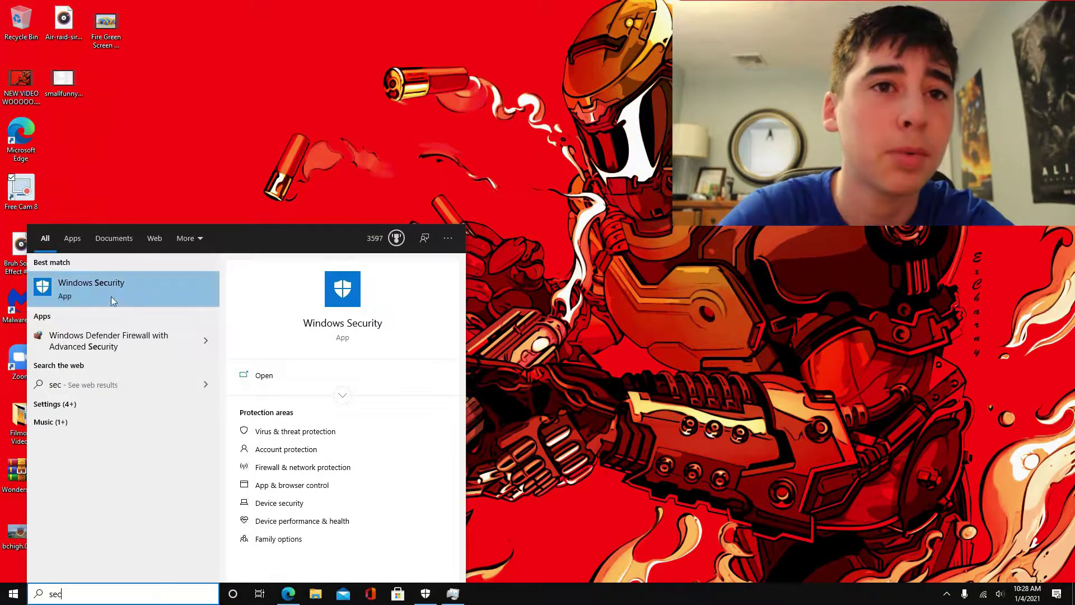
pyautogui.press('Escape')
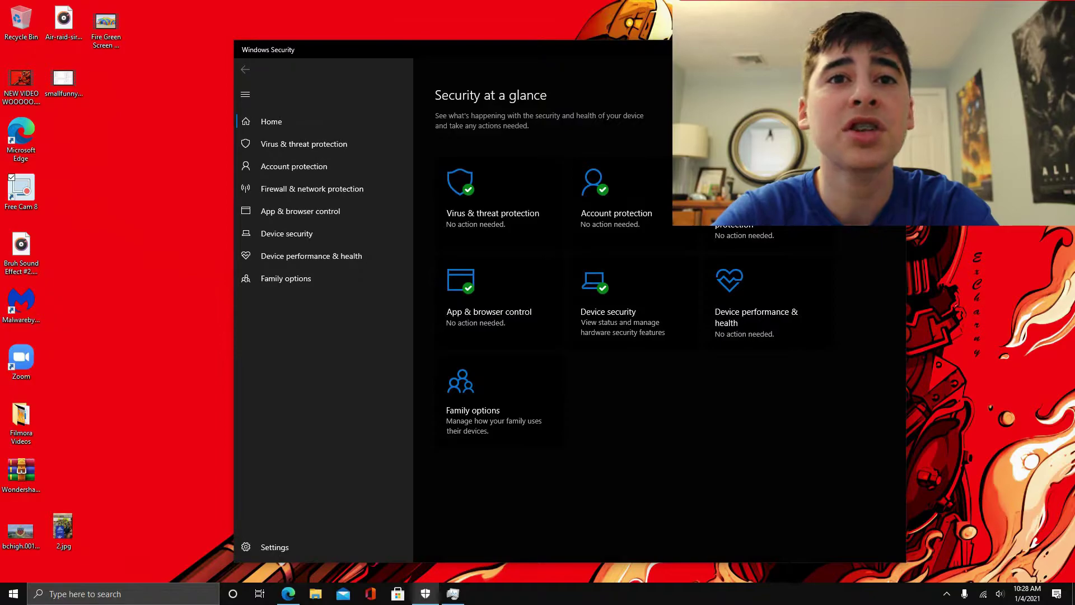
pyautogui.press('super+Up')
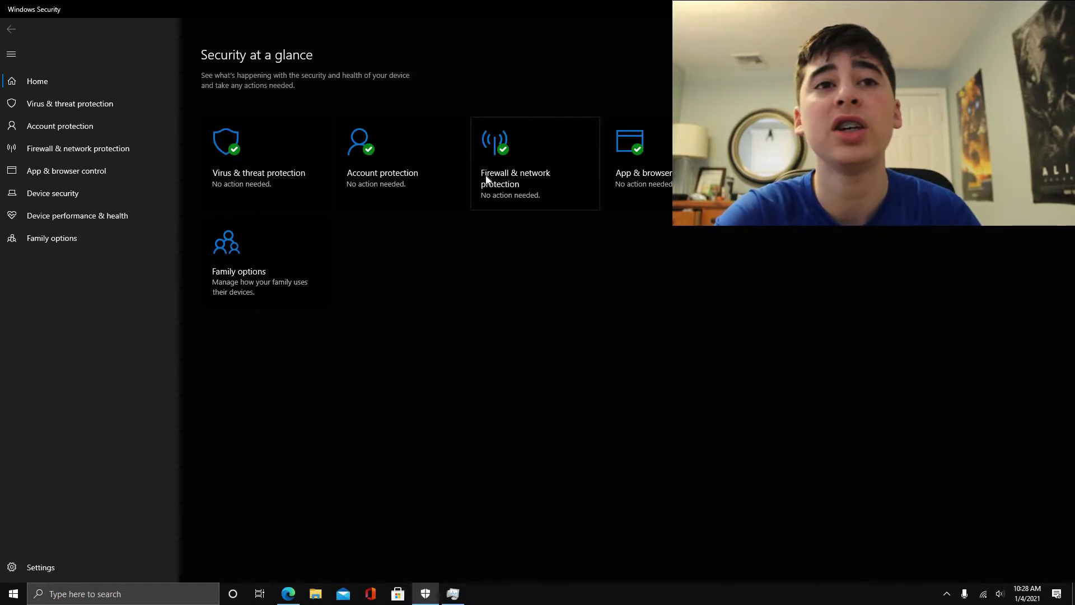
# - Open Virus & threat protection, confirming no current threats, then restore, move and re-maximize the window
pyautogui.click(280, 161)
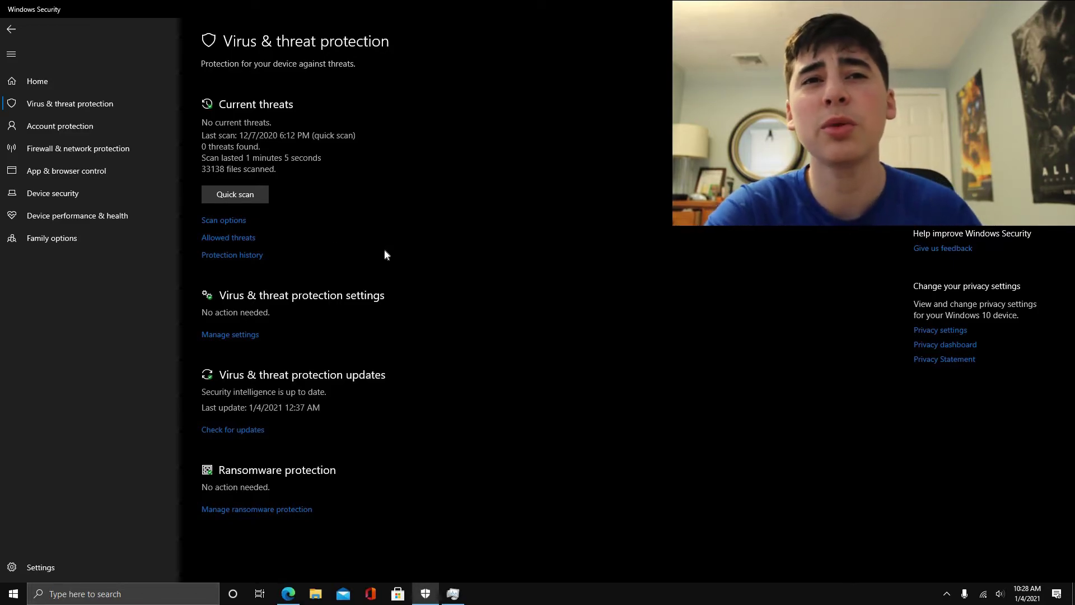
pyautogui.doubleClick(631, 7)
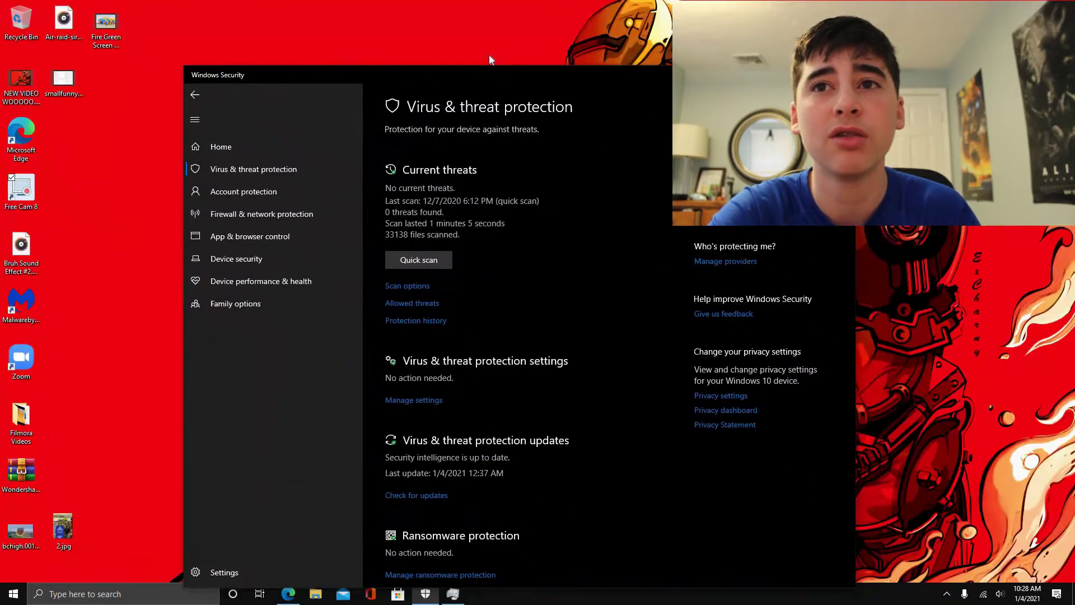
pyautogui.moveTo(489, 72); pyautogui.dragTo(458, 57)
pyautogui.press('super+Up')
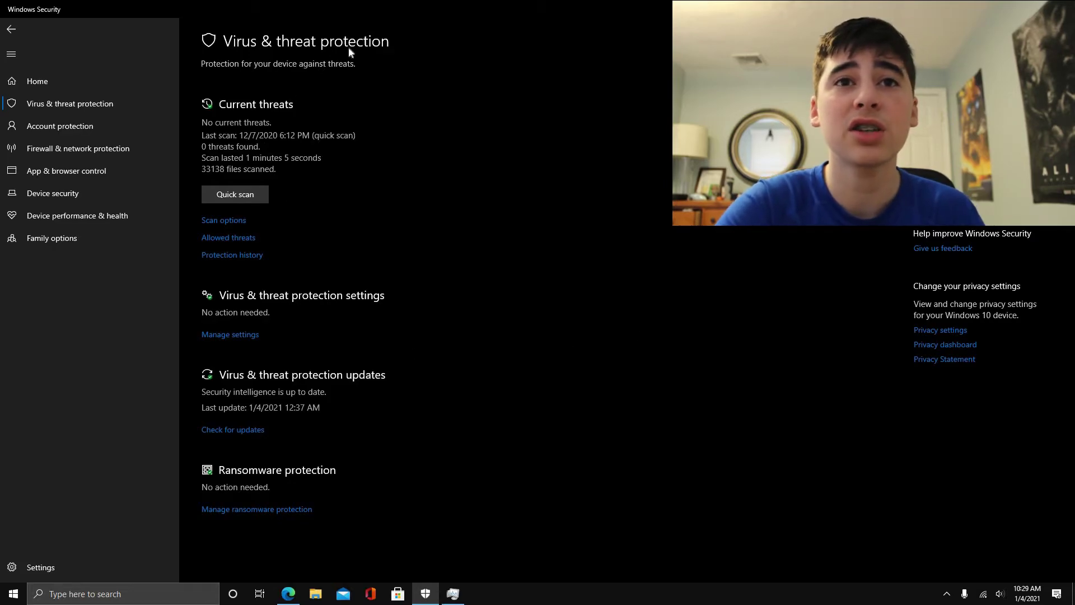
# - Restore, reposition and re-maximize the Windows Security window
pyautogui.press('super+Down')
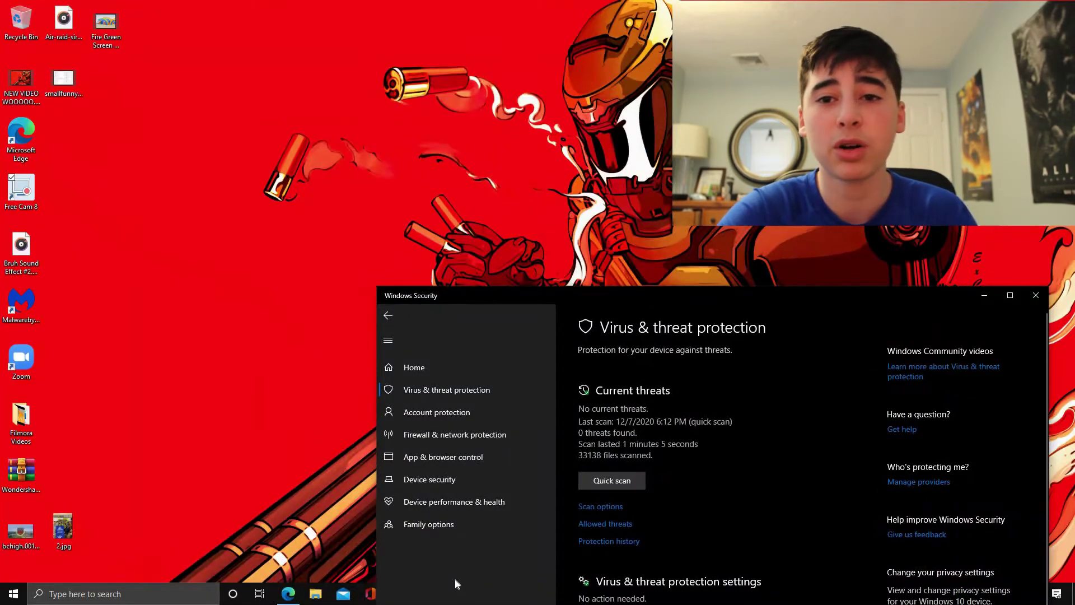
pyautogui.moveTo(679, 296); pyautogui.dragTo(559, 0)
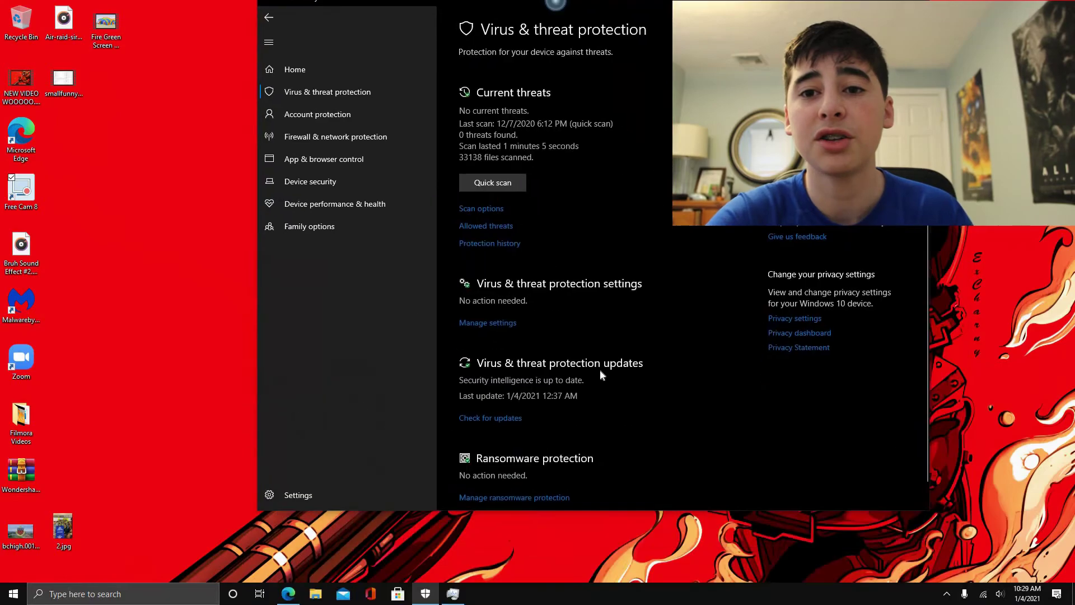
pyautogui.press('super+Up')
# - Reopen Task Manager to inspect the Microsoft Edge process, then switch back to Windows Security
pyautogui.rightClick(649, 594)
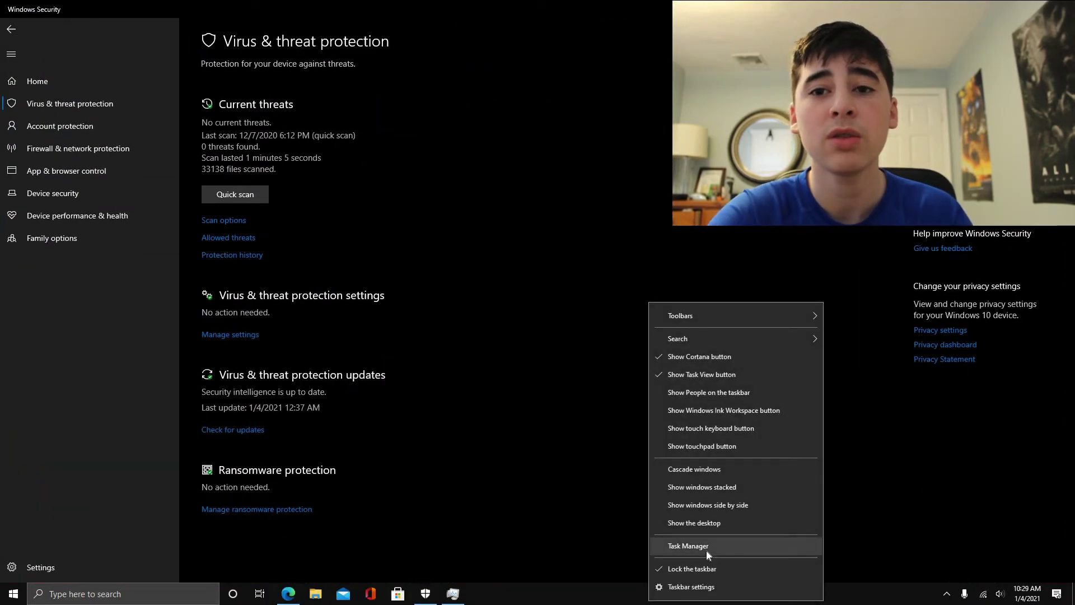
pyautogui.click(706, 550)
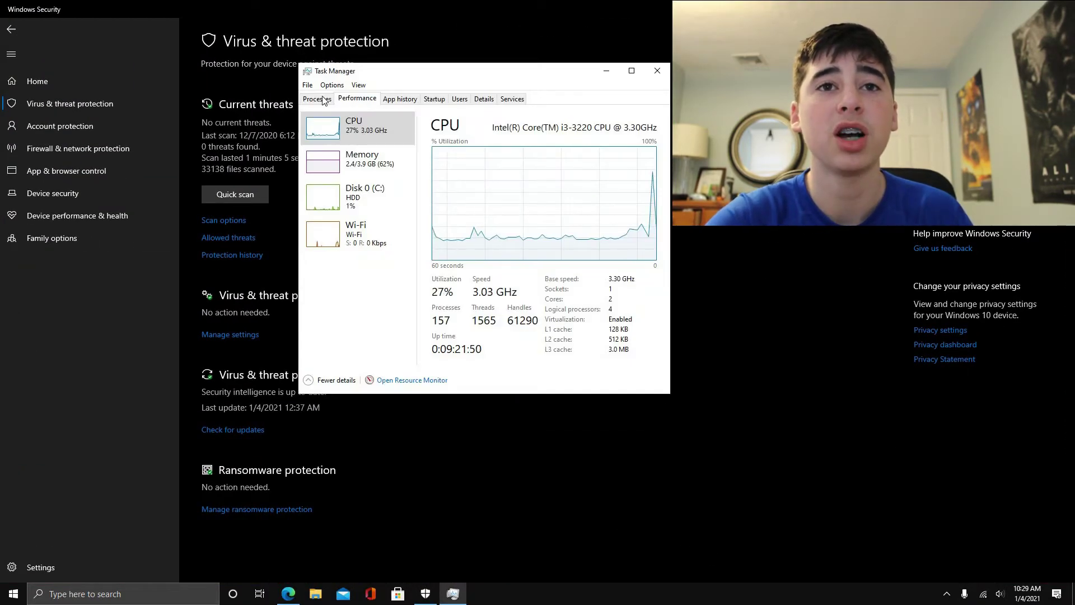
pyautogui.click(323, 100)
pyautogui.rightClick(390, 178)
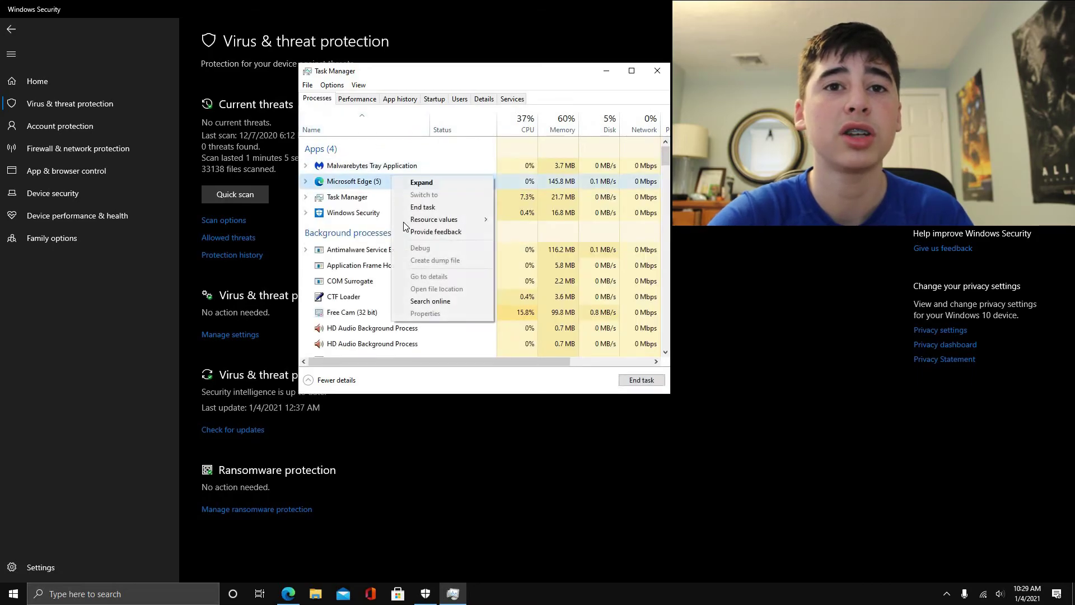
pyautogui.hotkey('alt', 'Tab')
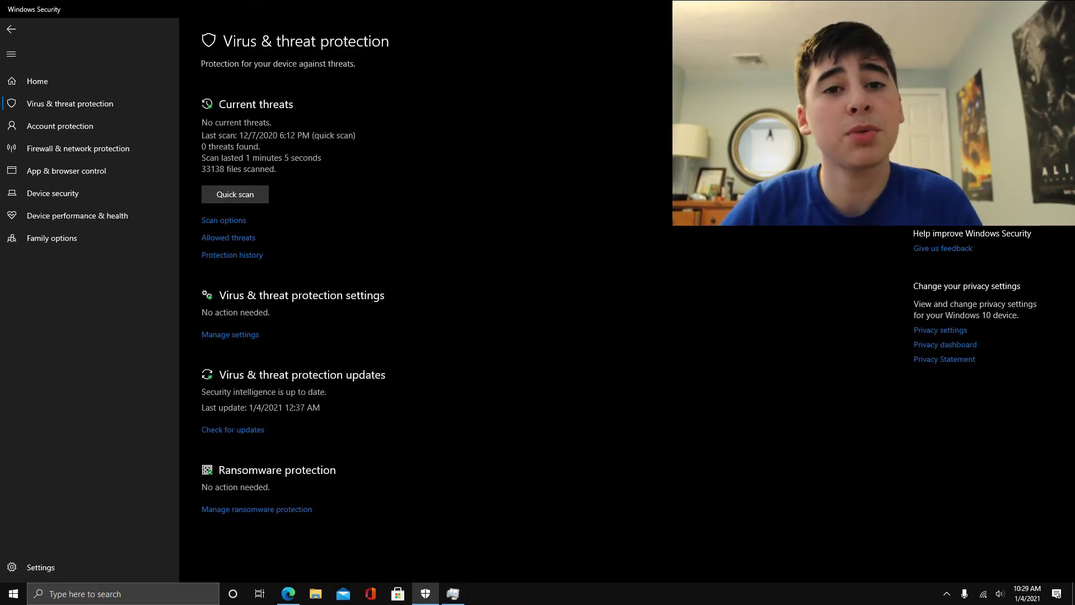